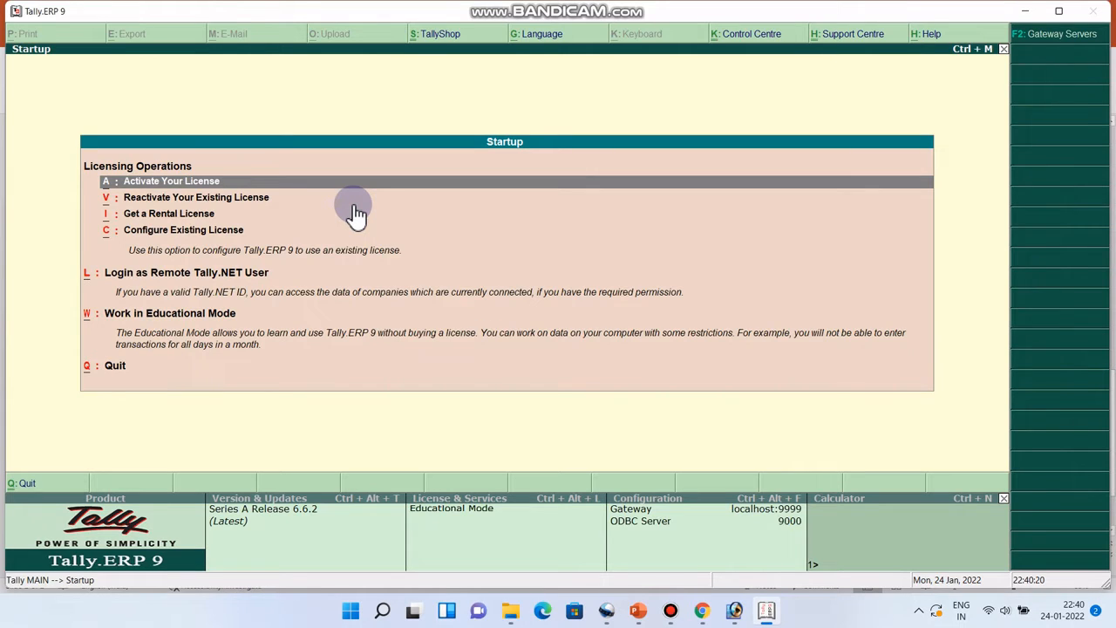
# Choose Work in Educational Mode from the startup licensing options
pyautogui.press('Down')
pyautogui.press('Down')
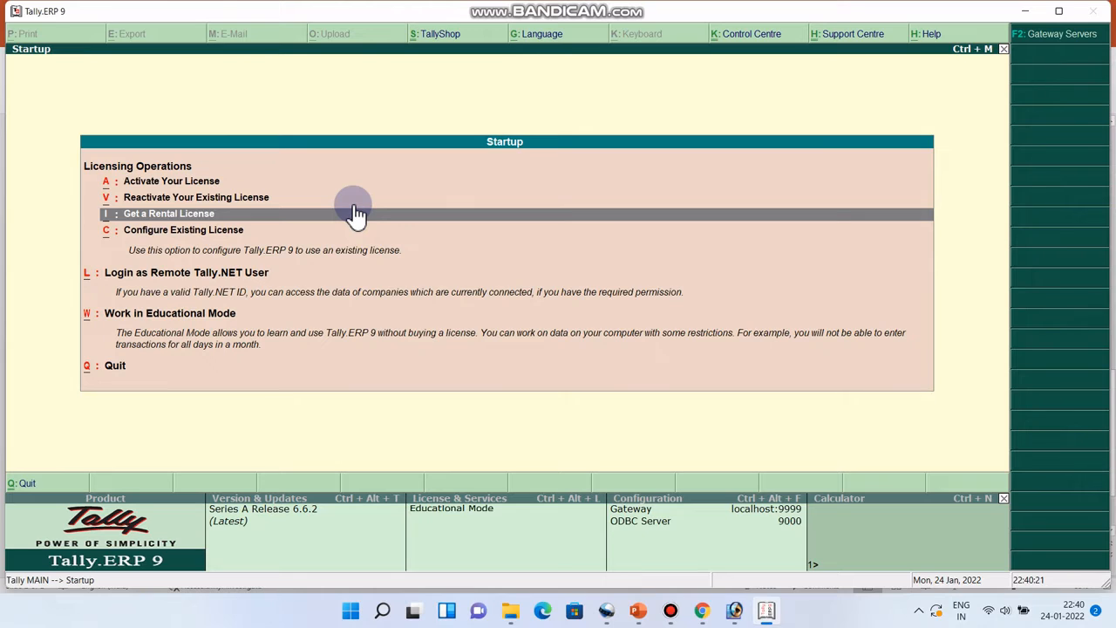
pyautogui.press('Down')
pyautogui.press('Down')
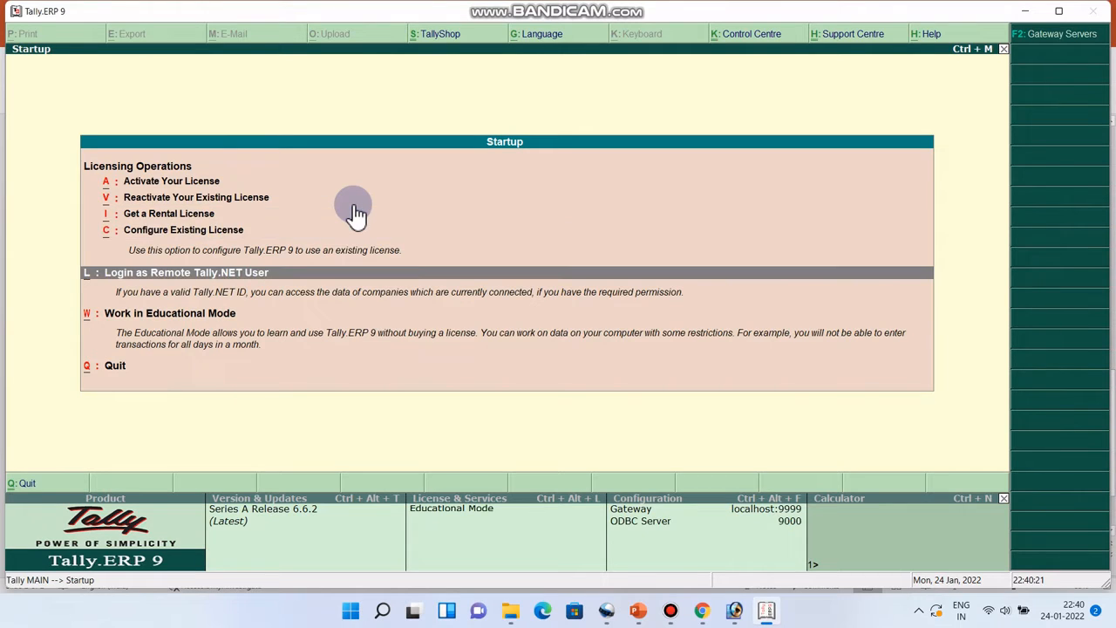
pyautogui.press('Down')
pyautogui.press('Return')
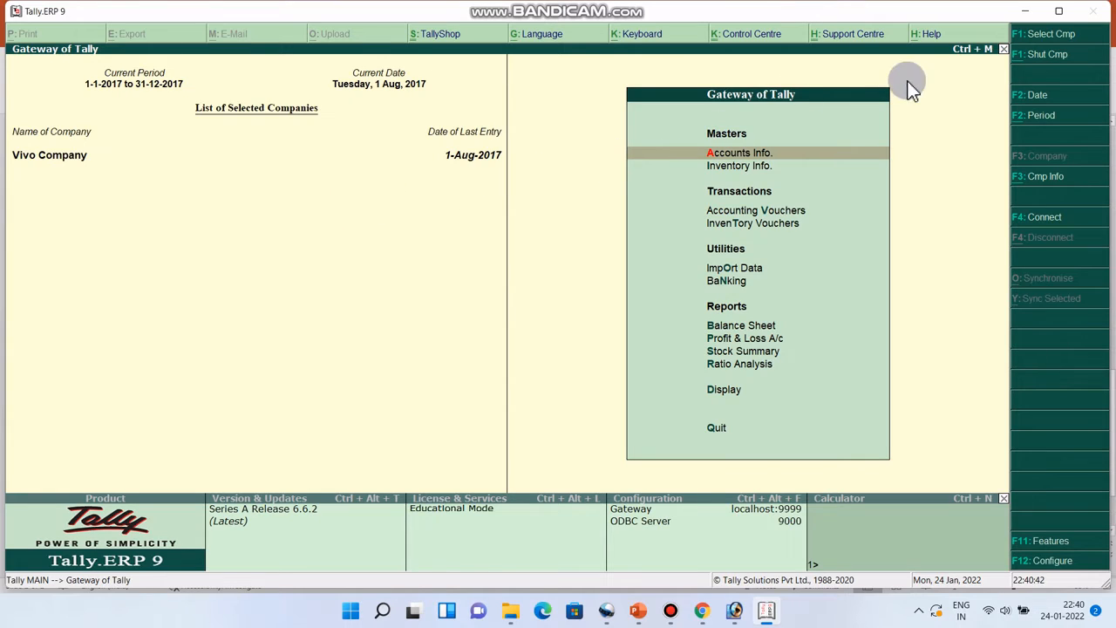
# Shut Vivo Company and start Create Company from Company Info
pyautogui.click(1025, 63)
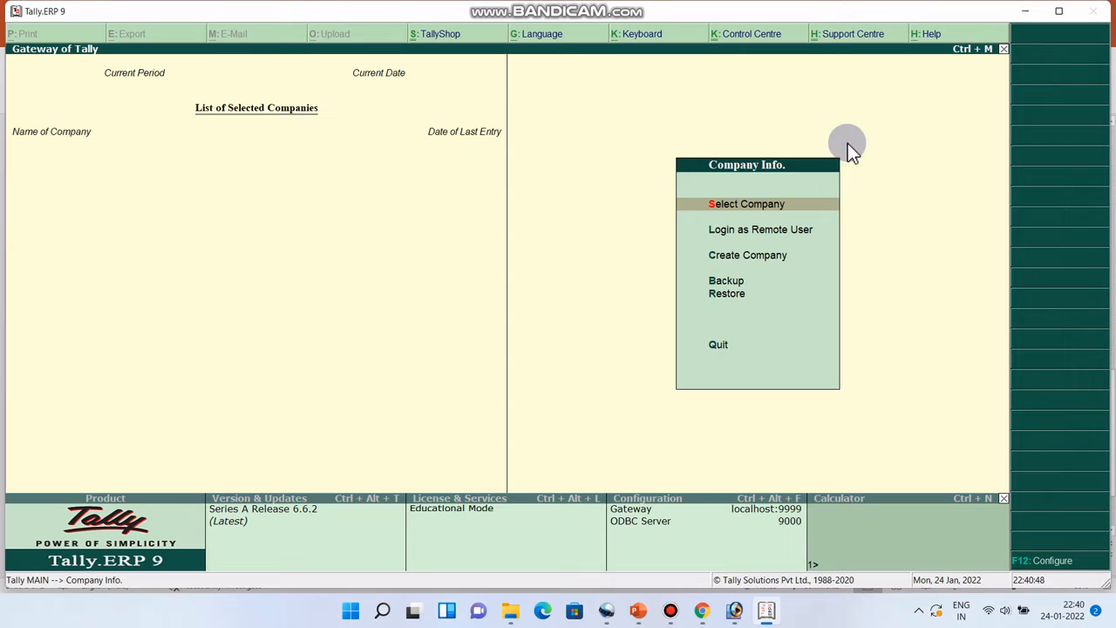
pyautogui.click(737, 255)
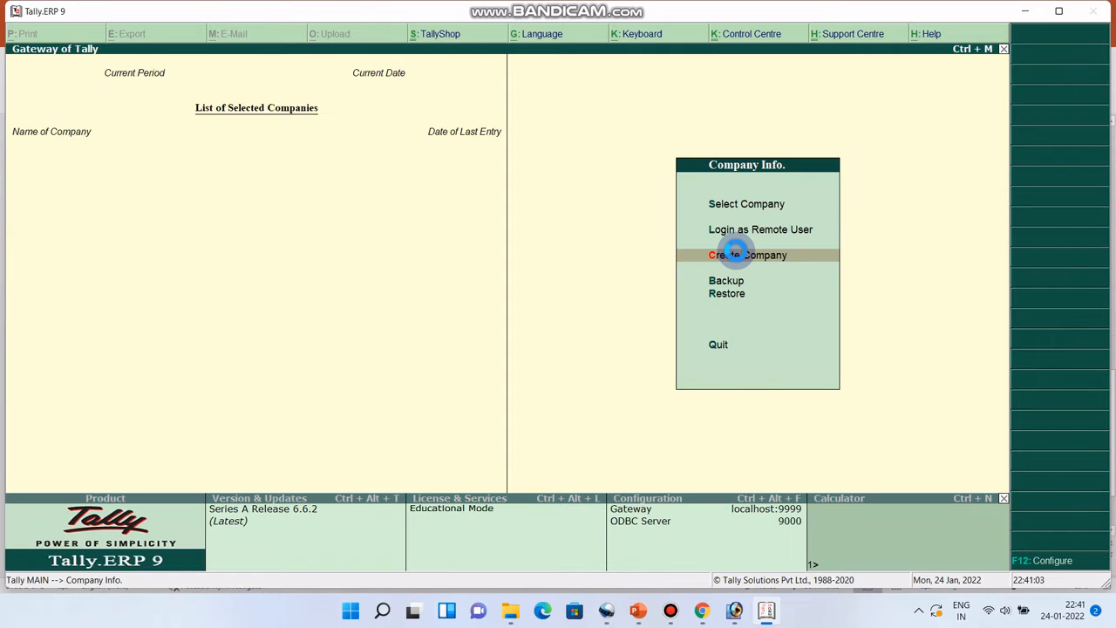
pyautogui.press('Return')
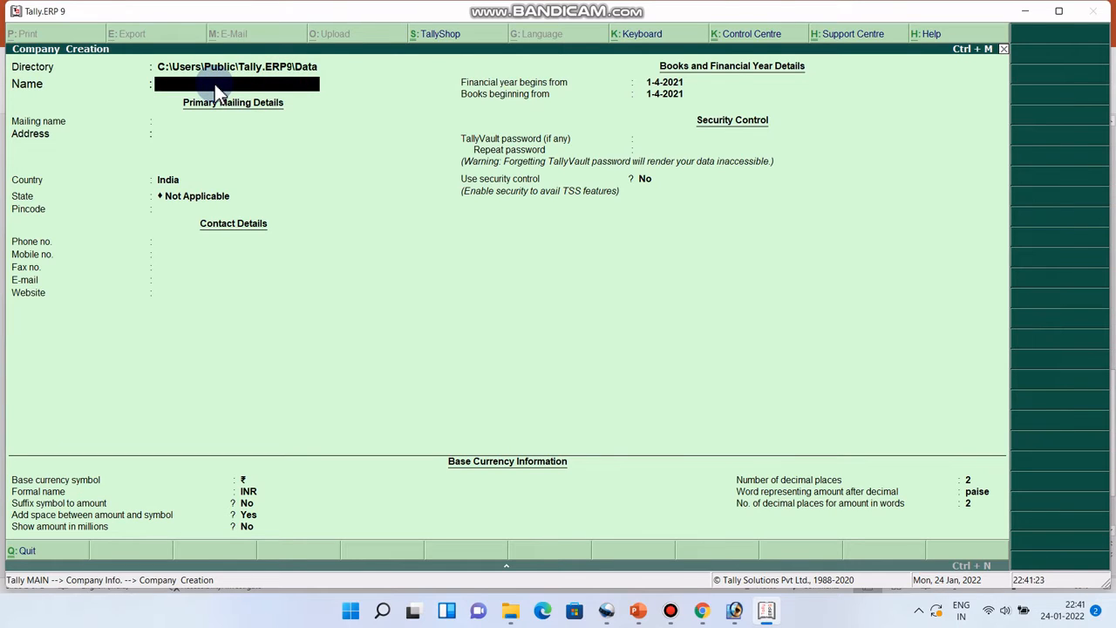
# Name the company Softskill Infotech, keep that mailing name, add address Patna Bihar, and choose state Bihar
pyautogui.write('Softskill Infotech')
pyautogui.click(177, 127)
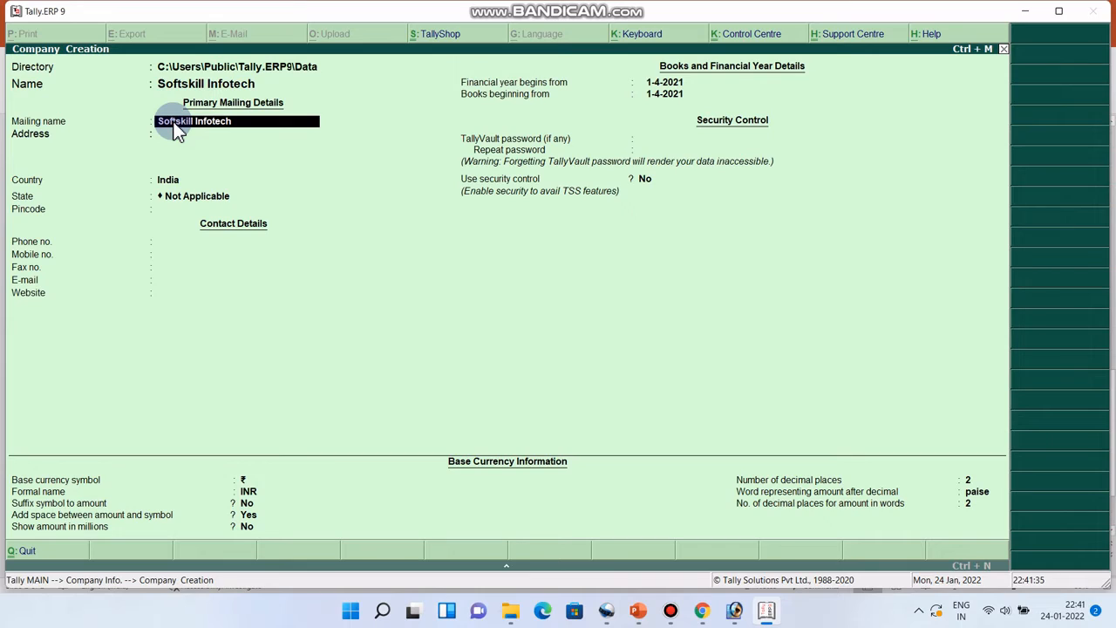
pyautogui.press('Return')
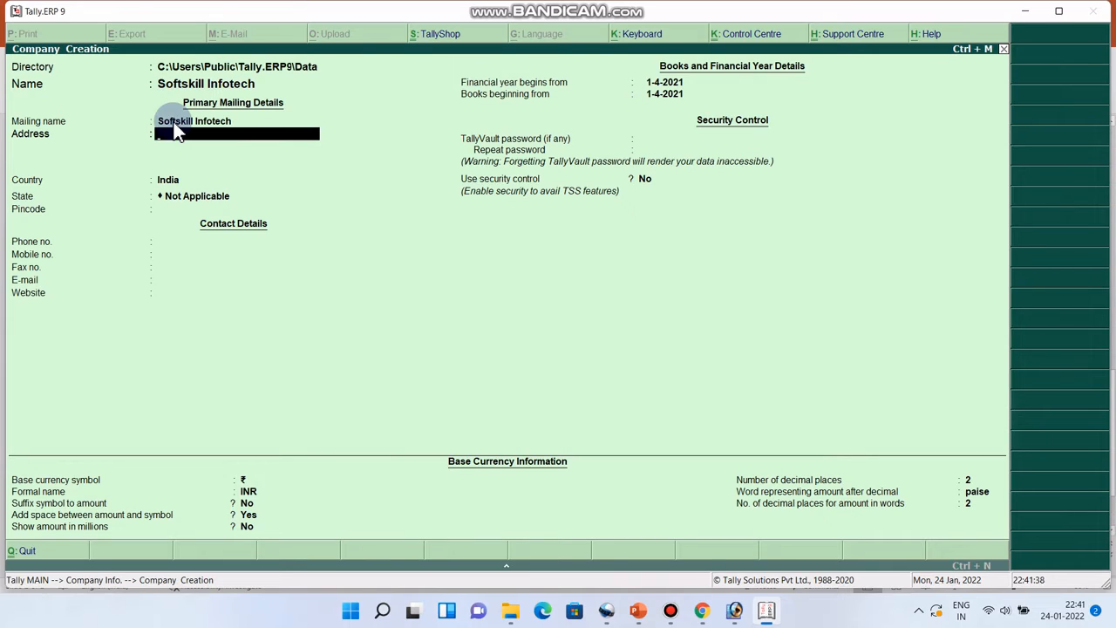
pyautogui.write('Patna Bihar')
pyautogui.click(192, 198)
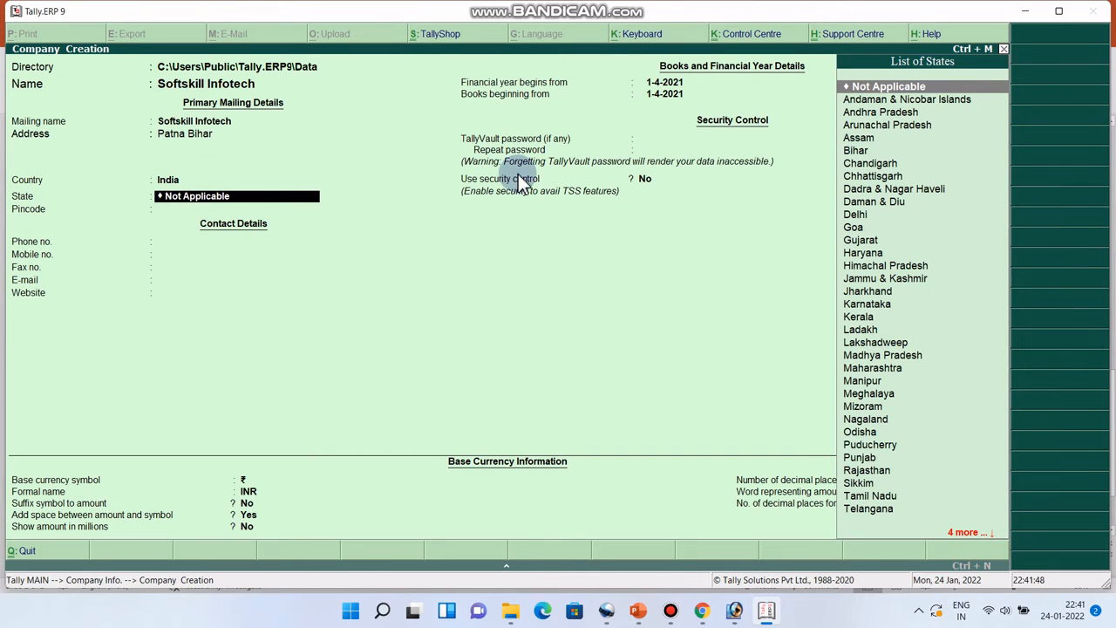
pyautogui.click(855, 153)
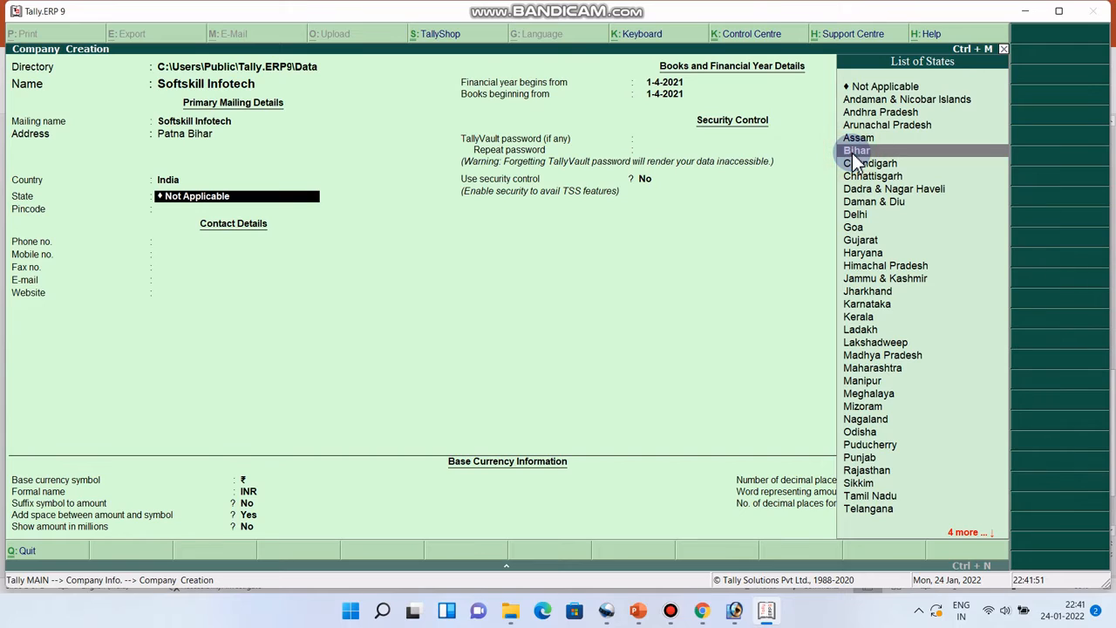
pyautogui.click(860, 155)
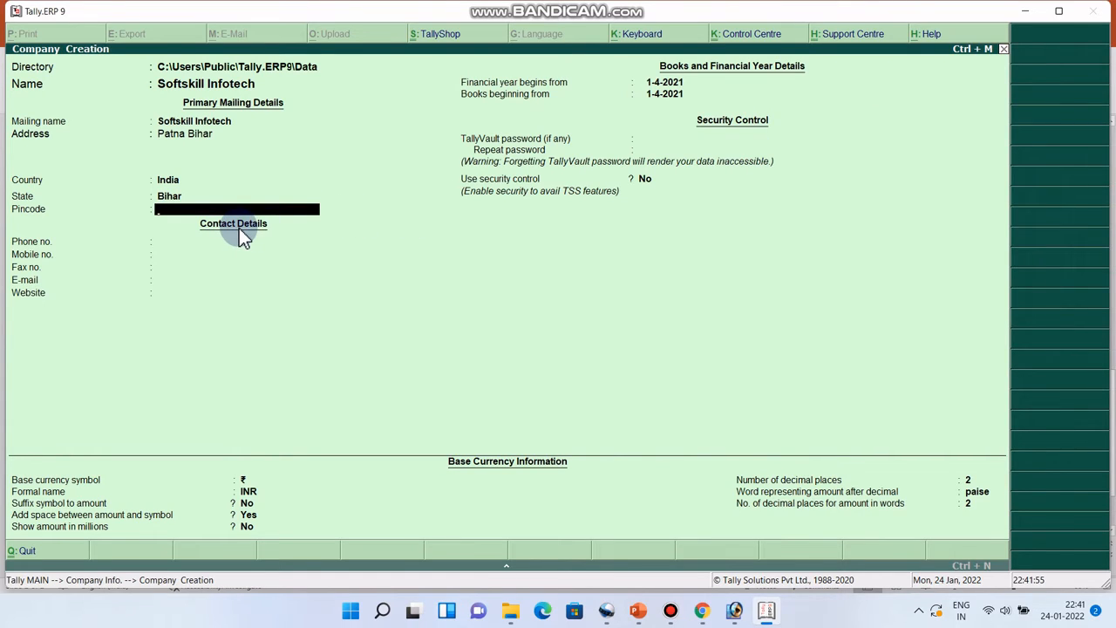
# Enter the company's pincode, phone number and mobile number
pyautogui.write('800000')
pyautogui.press('Return')
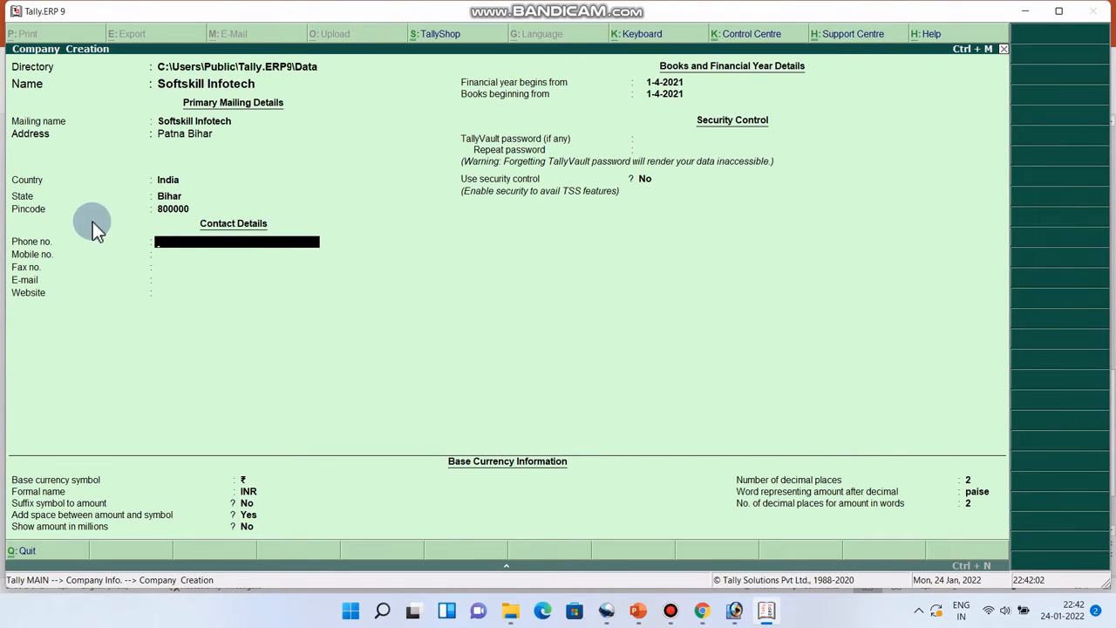
pyautogui.write('789655')
pyautogui.press('Return')
pyautogui.write('90000')
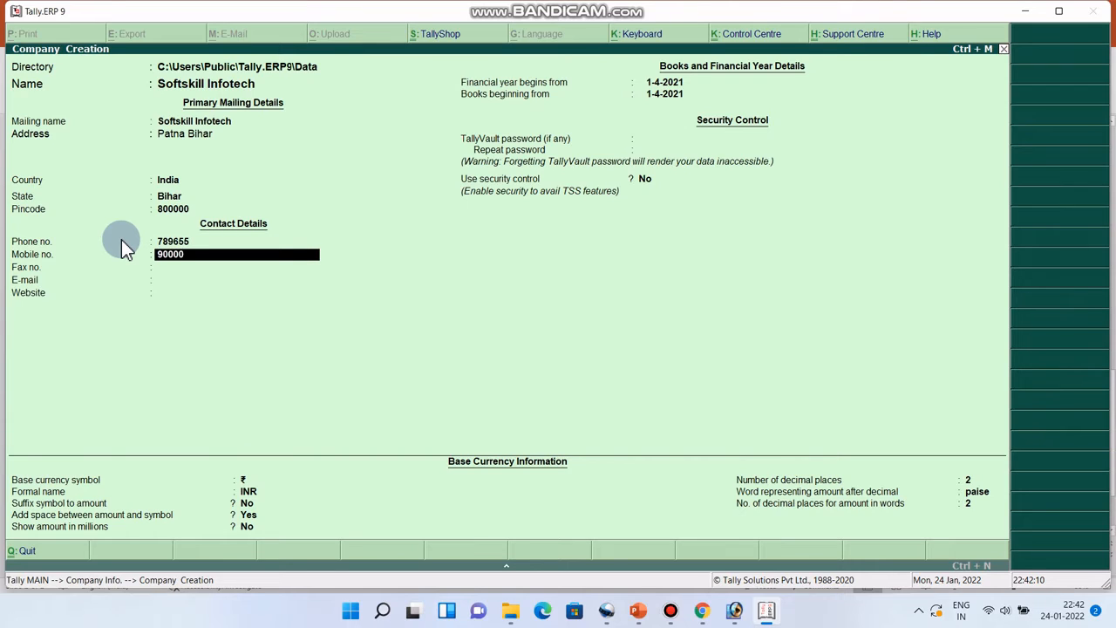
pyautogui.write('000000')
pyautogui.press('Return')
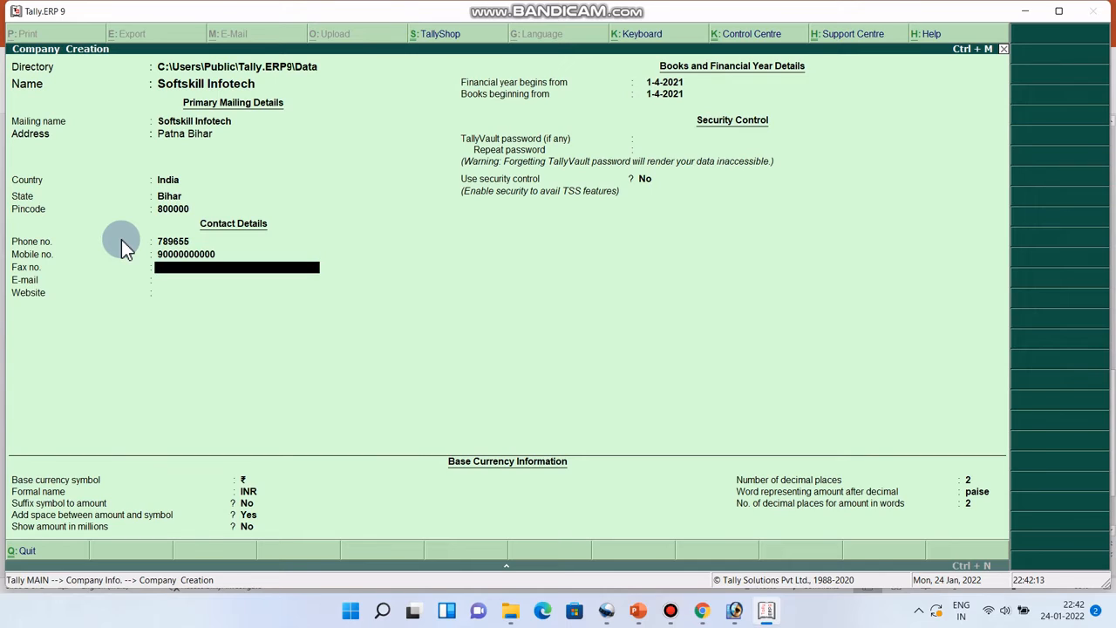
# Enter the fax number, the company e-mail, and website softskillinfotech.com
pyautogui.write('012')
pyautogui.press('Return')
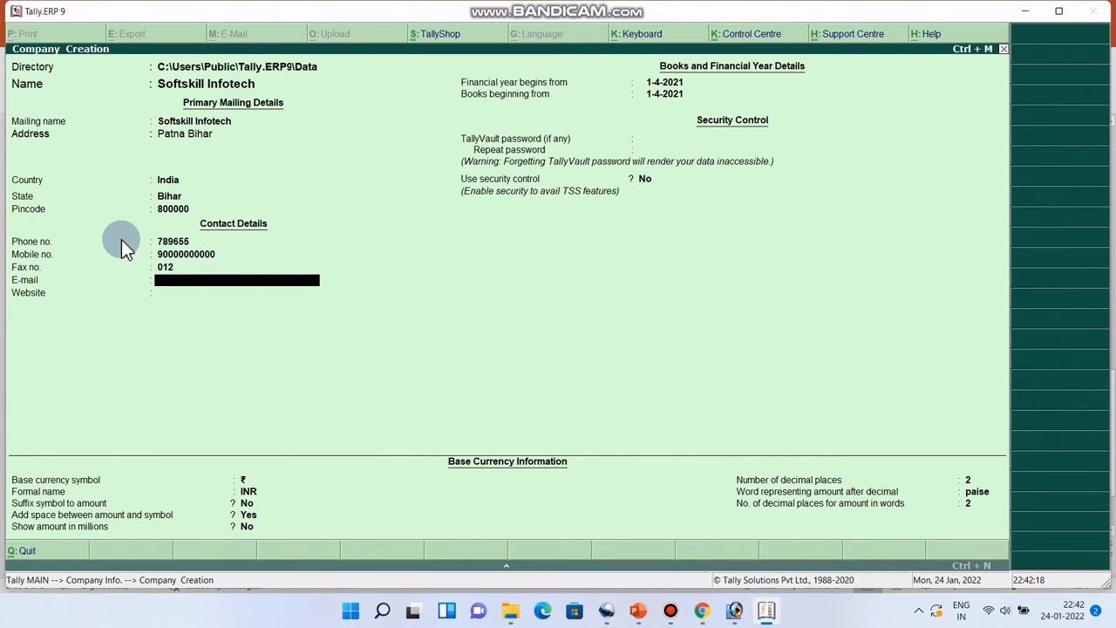
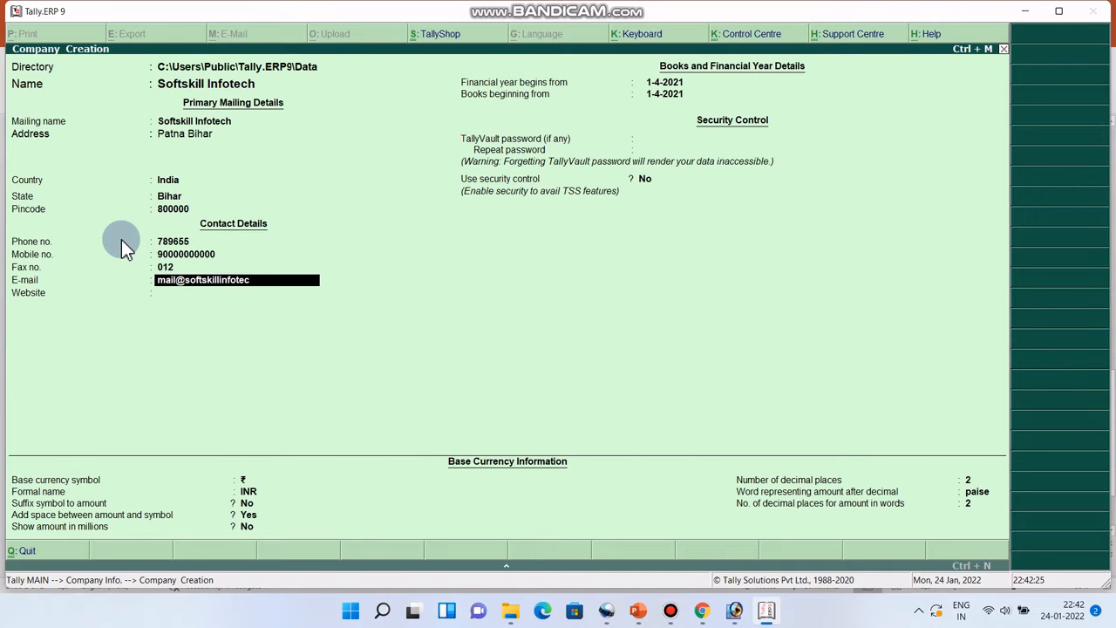
pyautogui.press('Return')
pyautogui.write('sof')
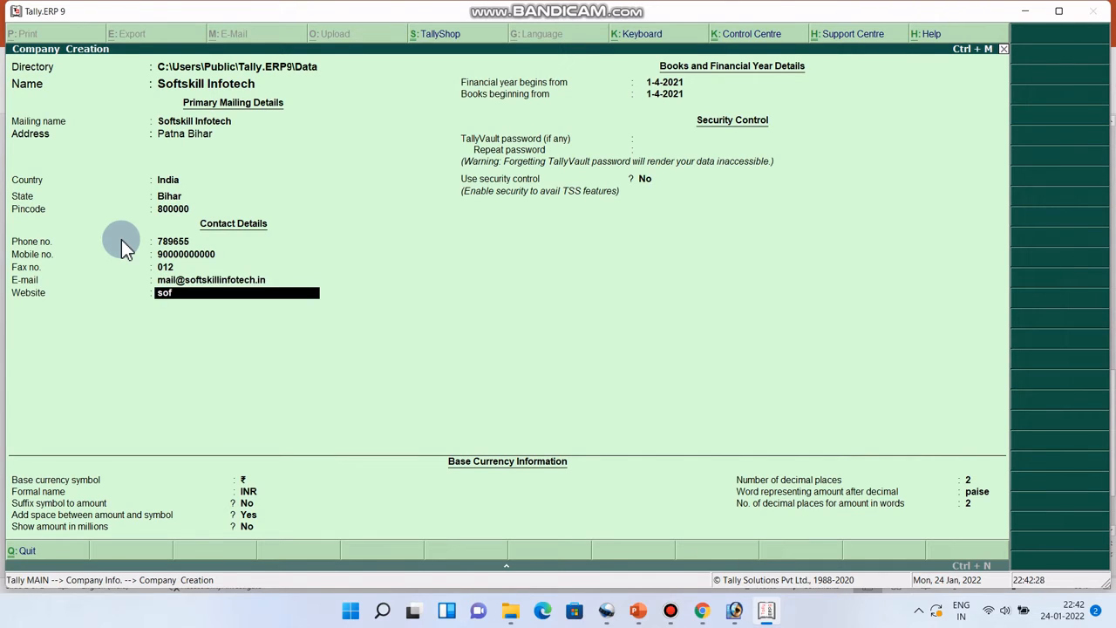
pyautogui.write('tksik')
pyautogui.press('BackSpace')
pyautogui.press('BackSpace')
pyautogui.write('killinfotech.com')
pyautogui.press('Return')
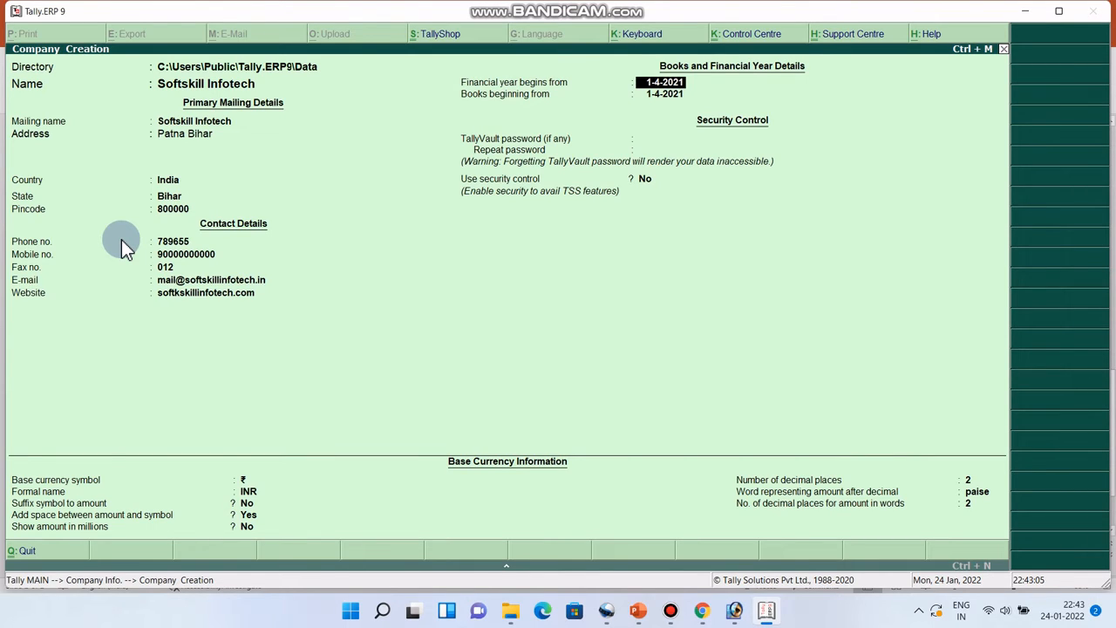
# Keep 1-4-2021 as both the financial year start and books beginning date
pyautogui.press('Return')
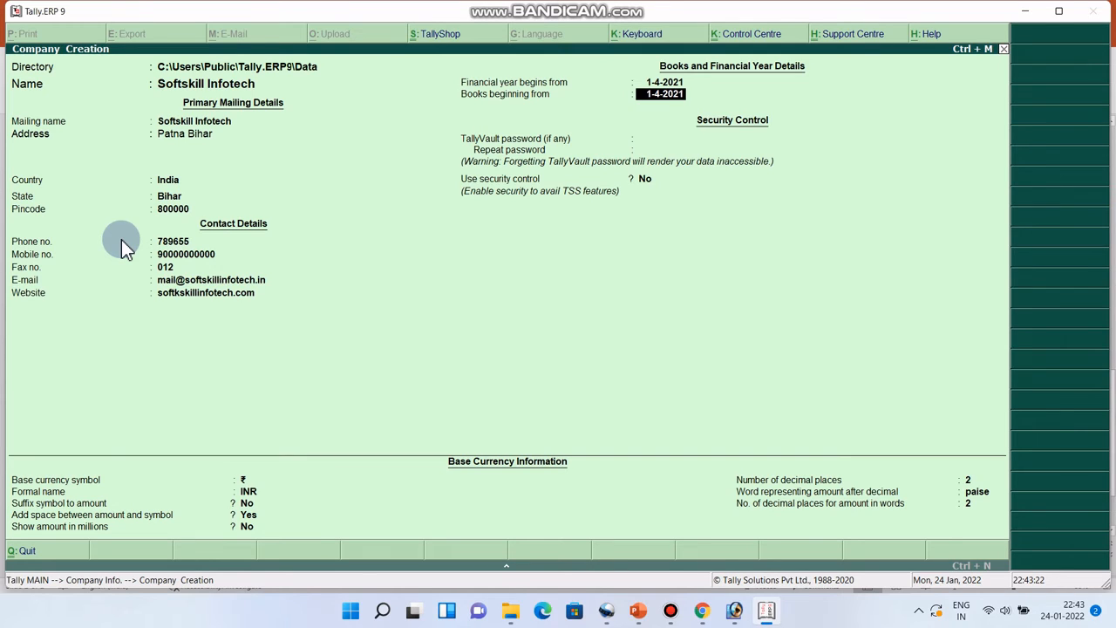
pyautogui.press('Return')
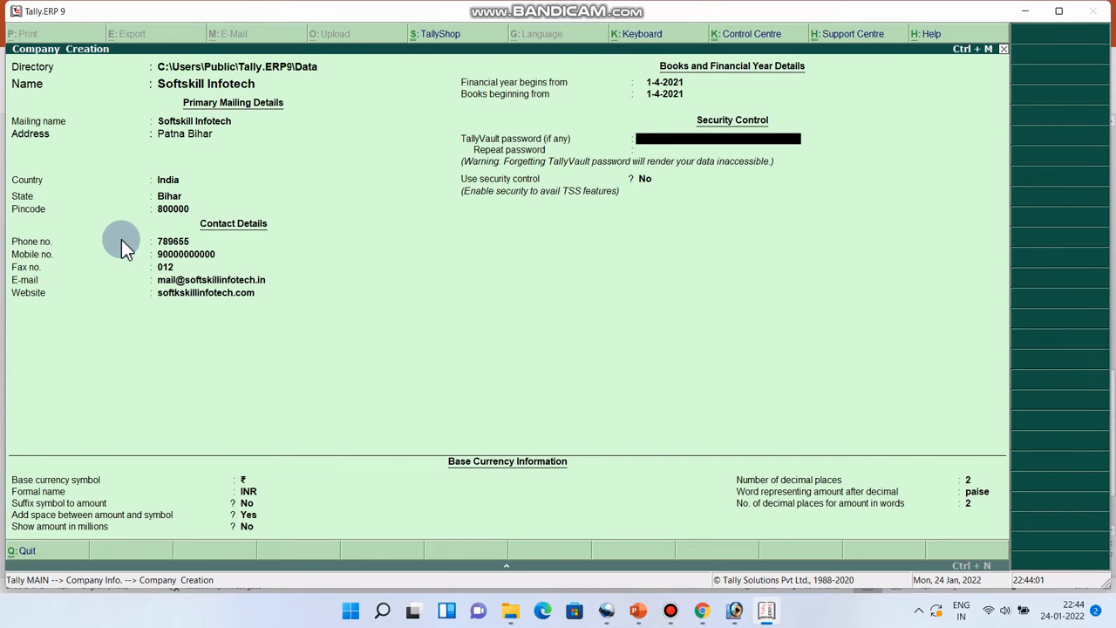
# Leave the TallyVault password blank and set Use security control to Yes
pyautogui.press('Return')
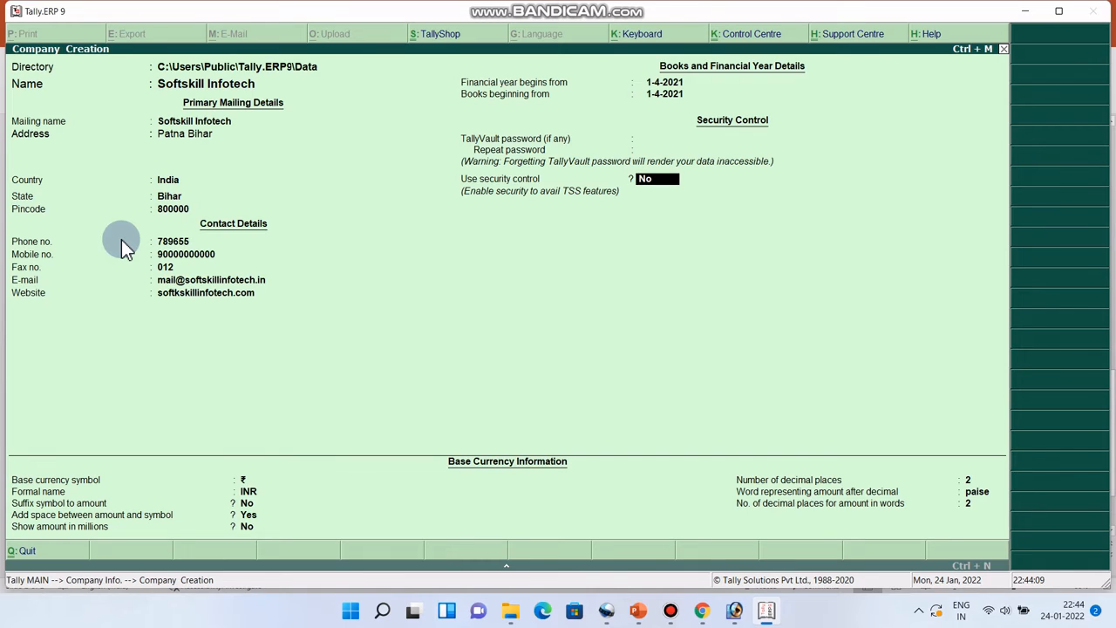
pyautogui.write('s')
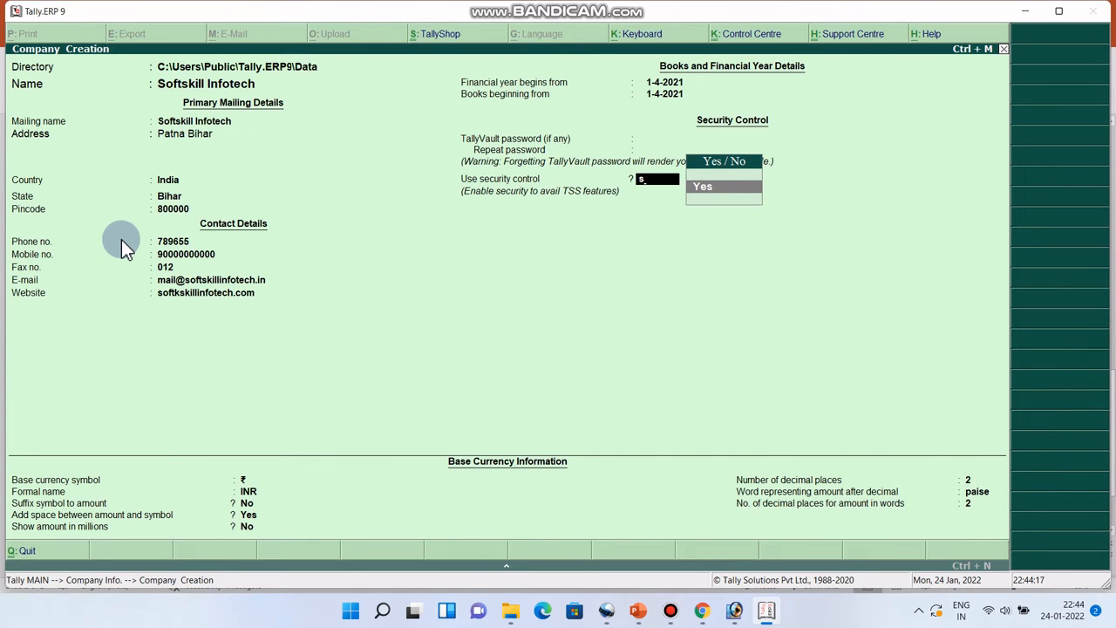
pyautogui.write('o')
pyautogui.press('BackSpace')
pyautogui.press('BackSpace')
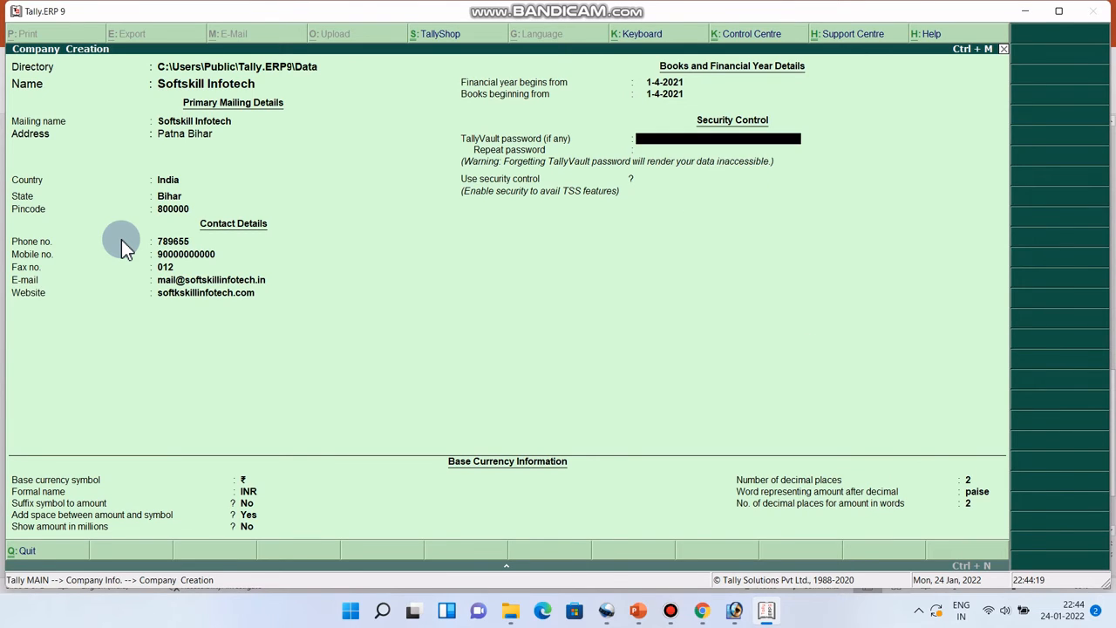
pyautogui.press('Return')
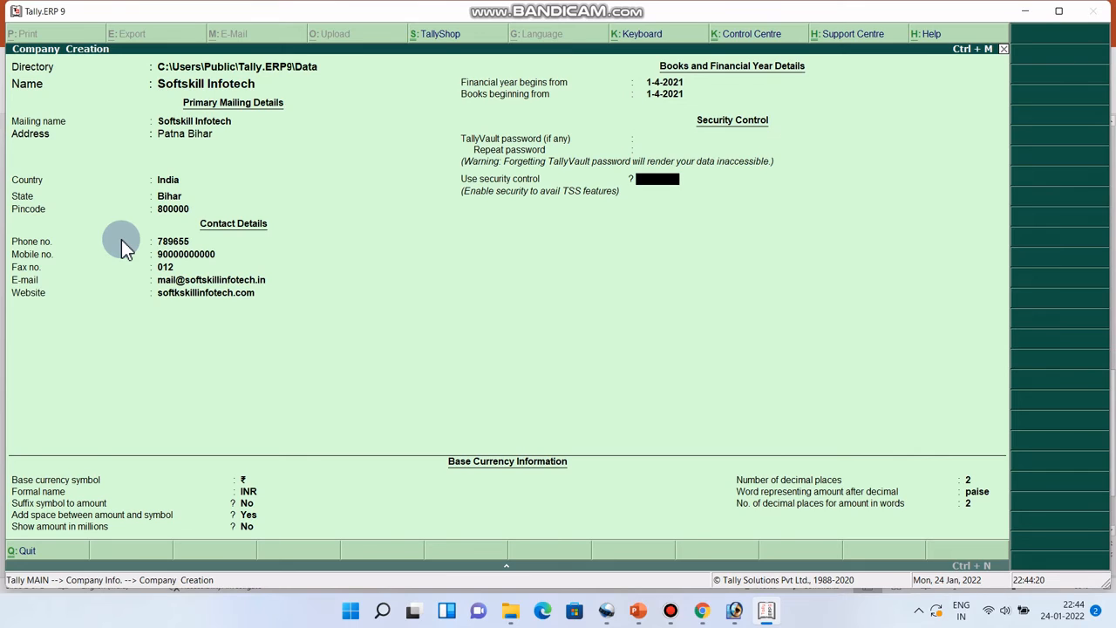
pyautogui.press('Return')
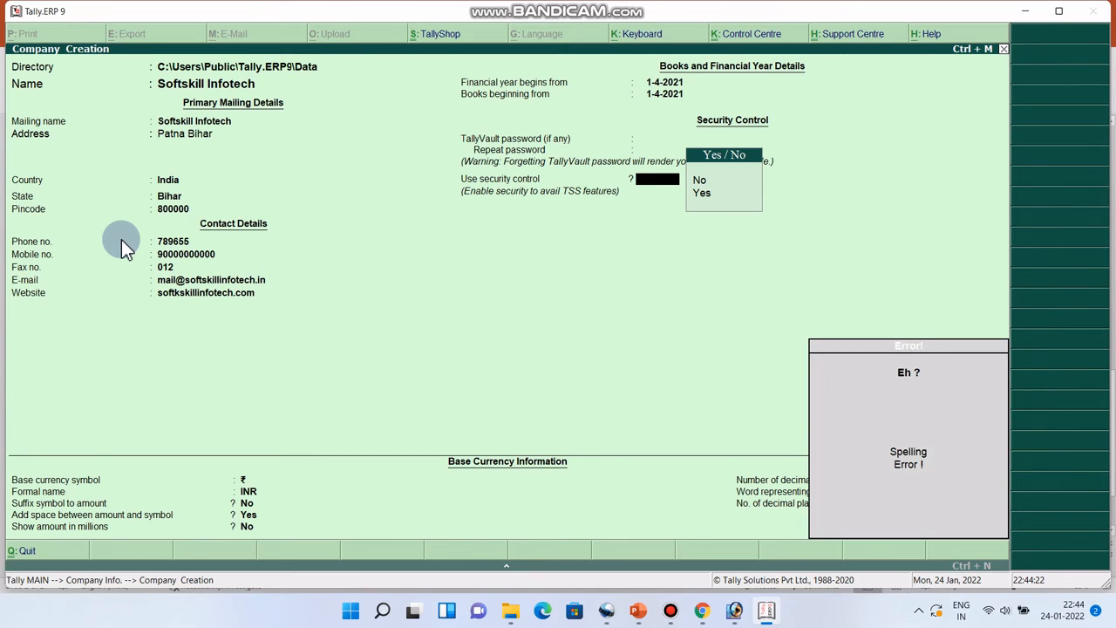
pyautogui.press('BackSpace')
pyautogui.press('Return')
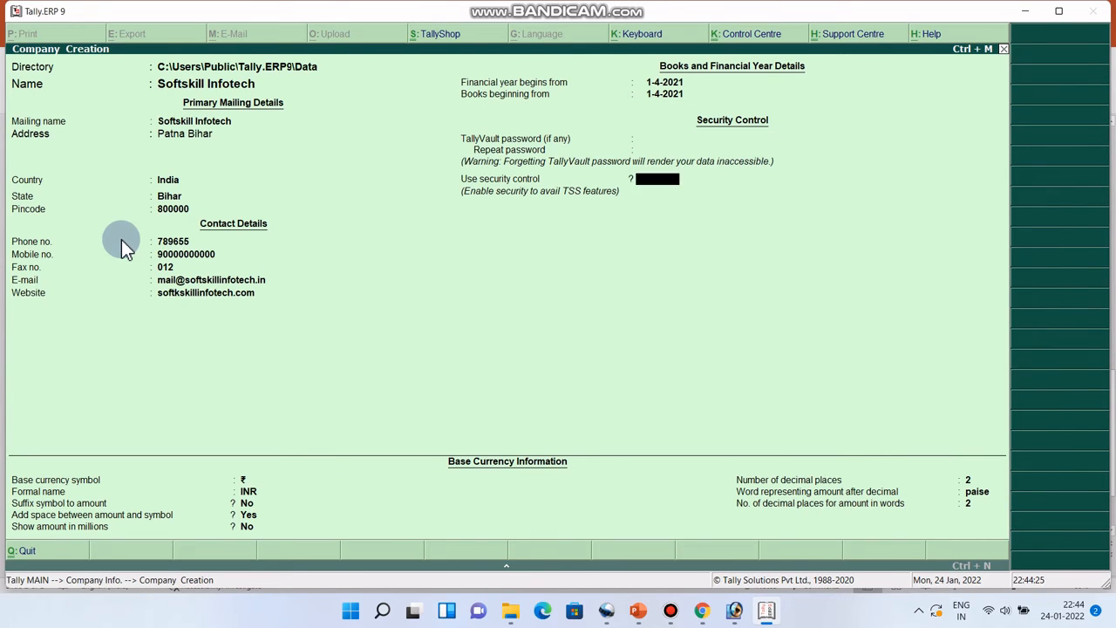
pyautogui.write('y')
pyautogui.press('Return')
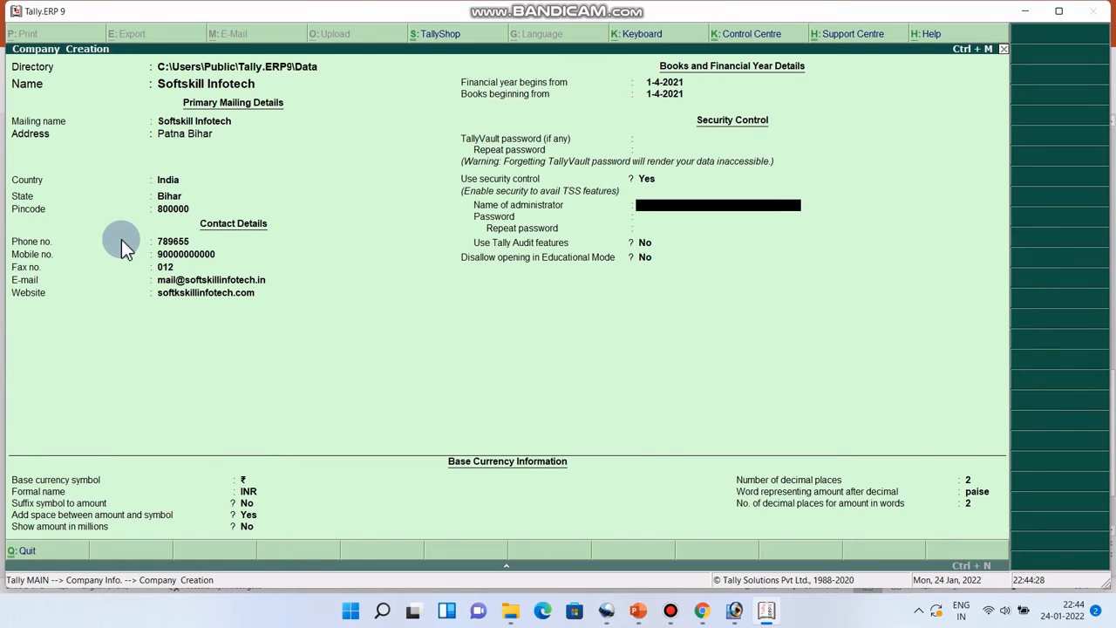
# Enter the administrator name and password twice, then dismiss the password warning
pyautogui.write('admin')
pyautogui.press('Return')
pyautogui.write('123')
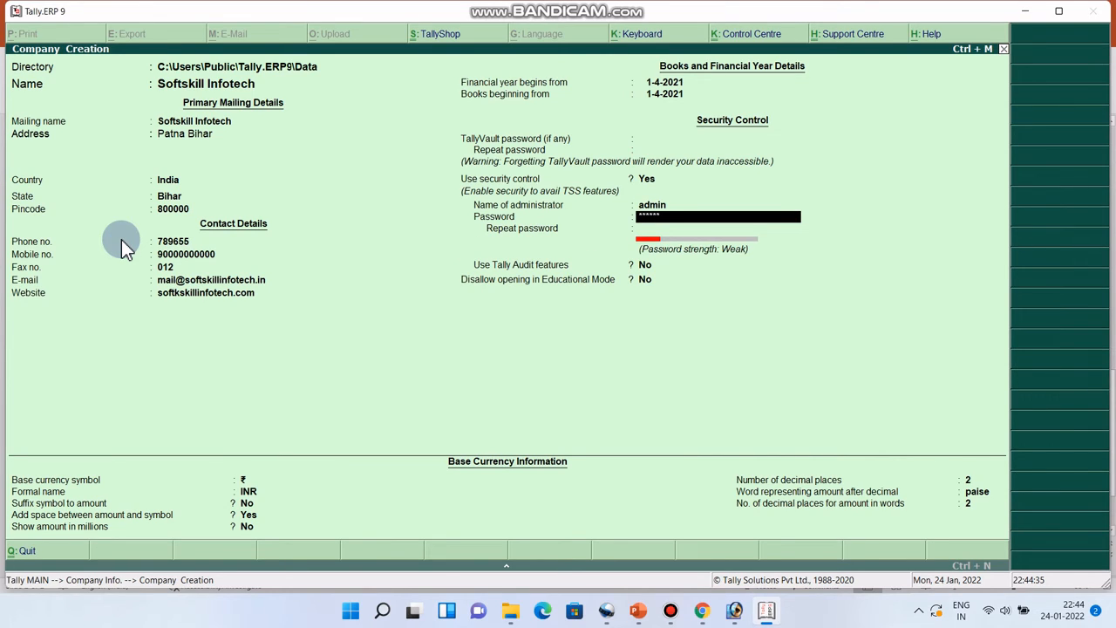
pyautogui.press('Return')
pyautogui.write('12')
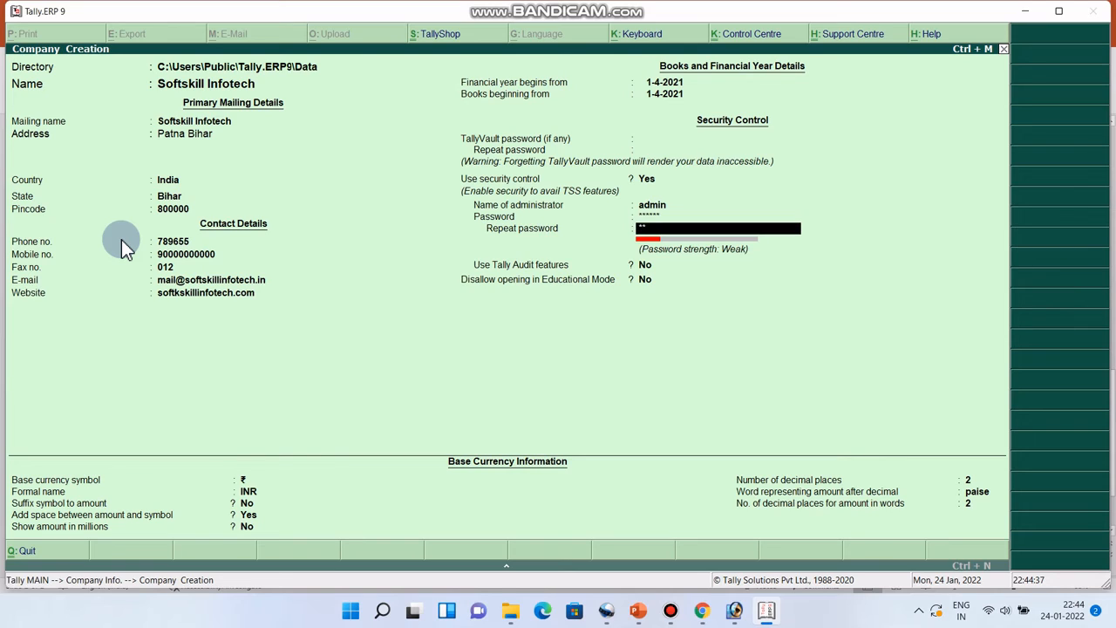
pyautogui.write('3456')
pyautogui.press('Return')
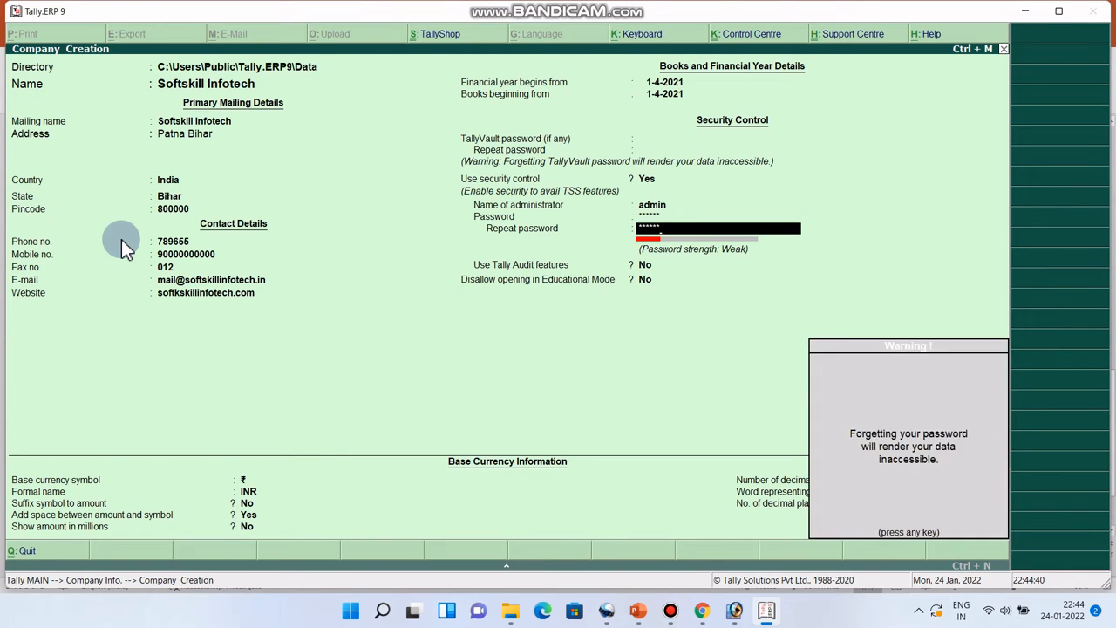
pyautogui.press('Return')
pyautogui.press('Return')
pyautogui.press('Return')
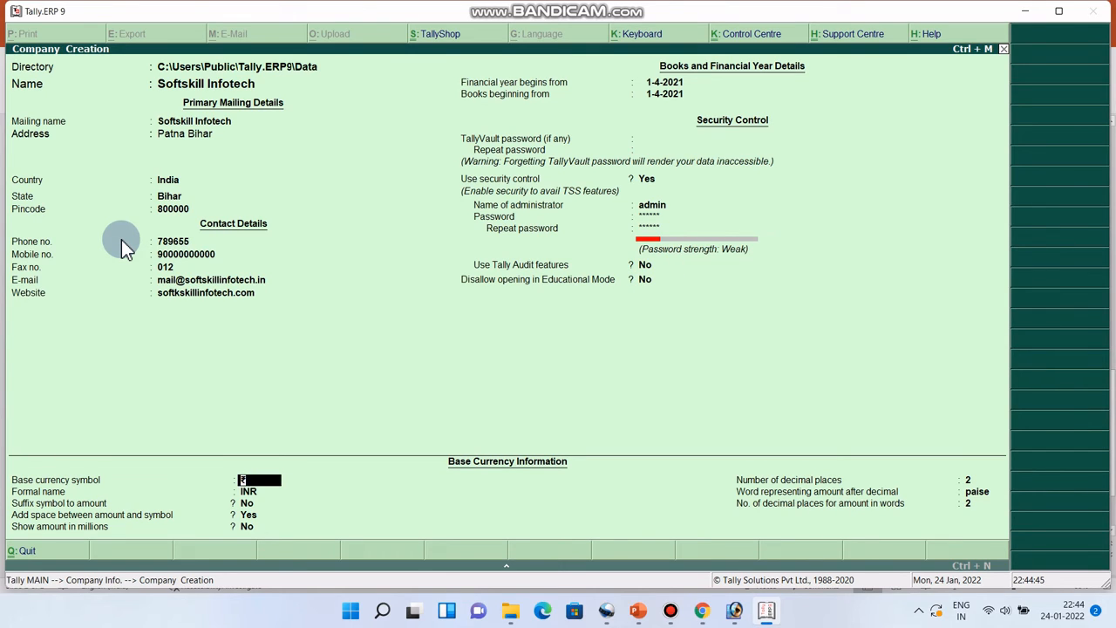
# Keep the INR base currency with 2 decimal places and accept to create the company
pyautogui.press('Return')
pyautogui.press('Return')
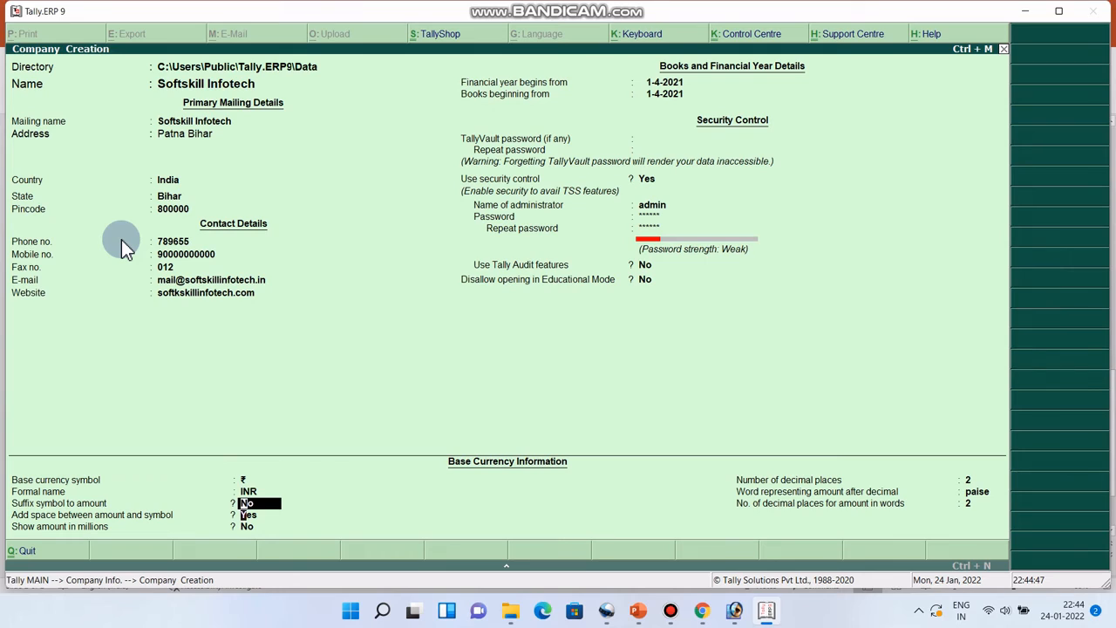
pyautogui.press('Return')
pyautogui.press('Return')
pyautogui.press('Return')
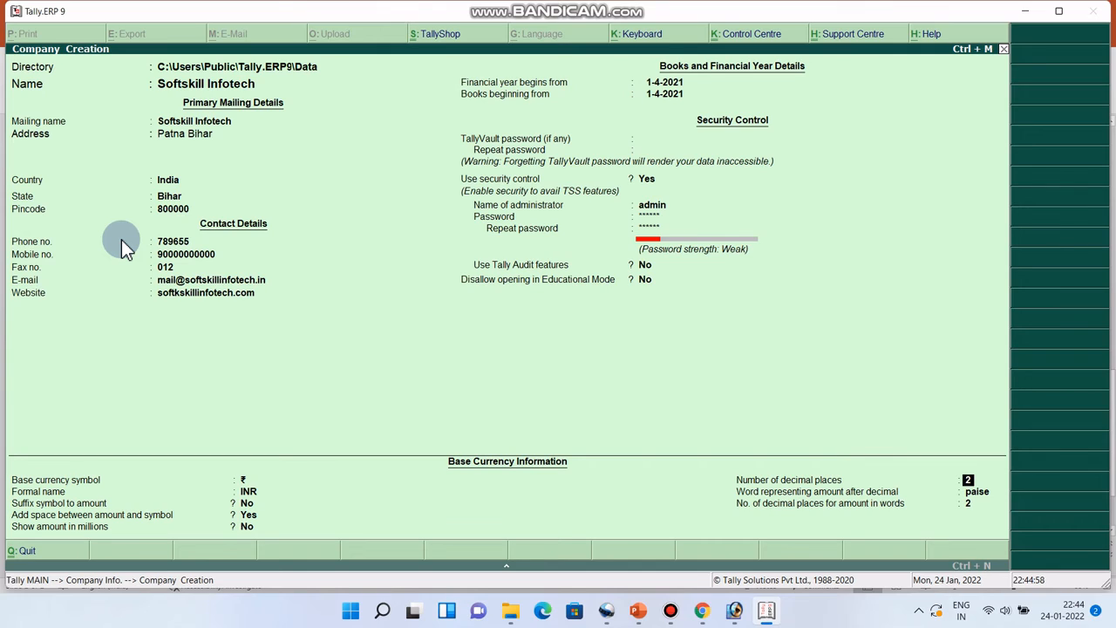
pyautogui.press('Return')
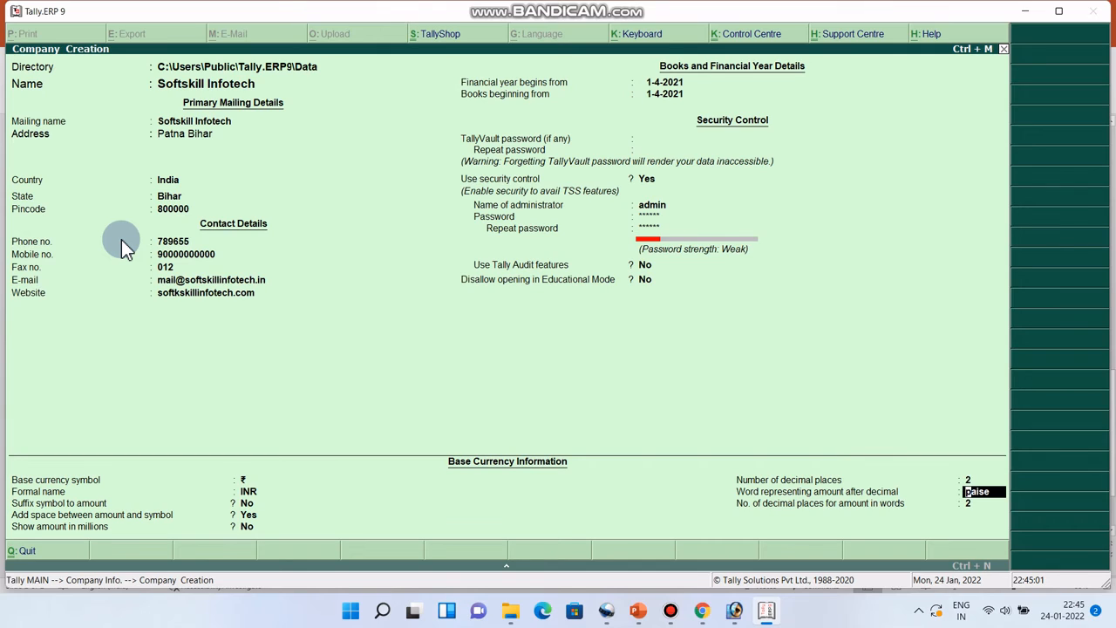
pyautogui.press('Return')
pyautogui.press('Return')
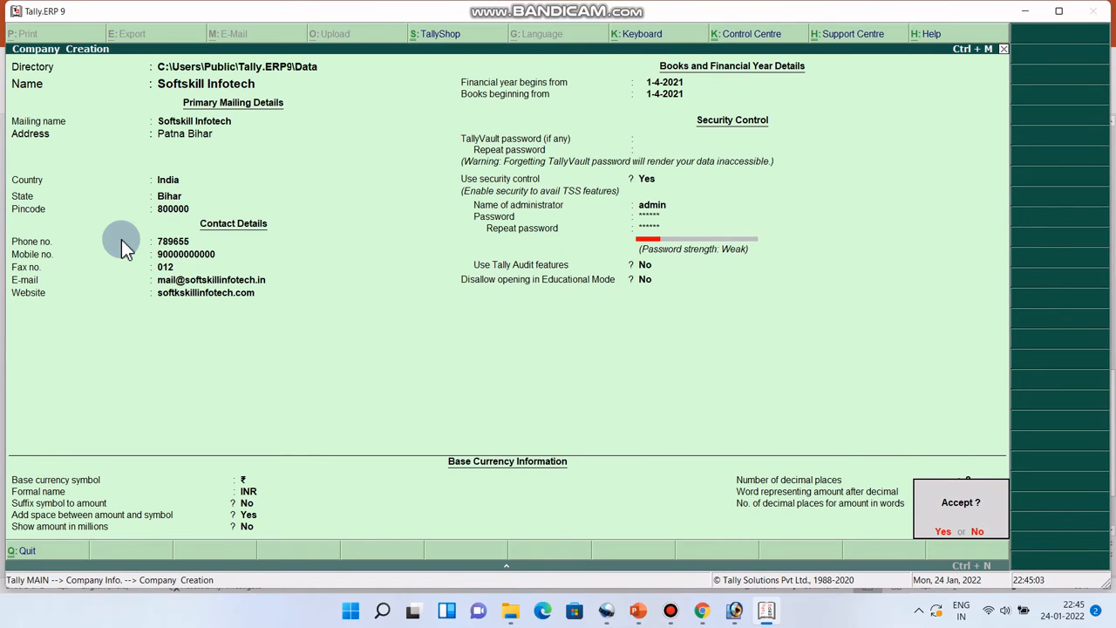
pyautogui.press('Return')
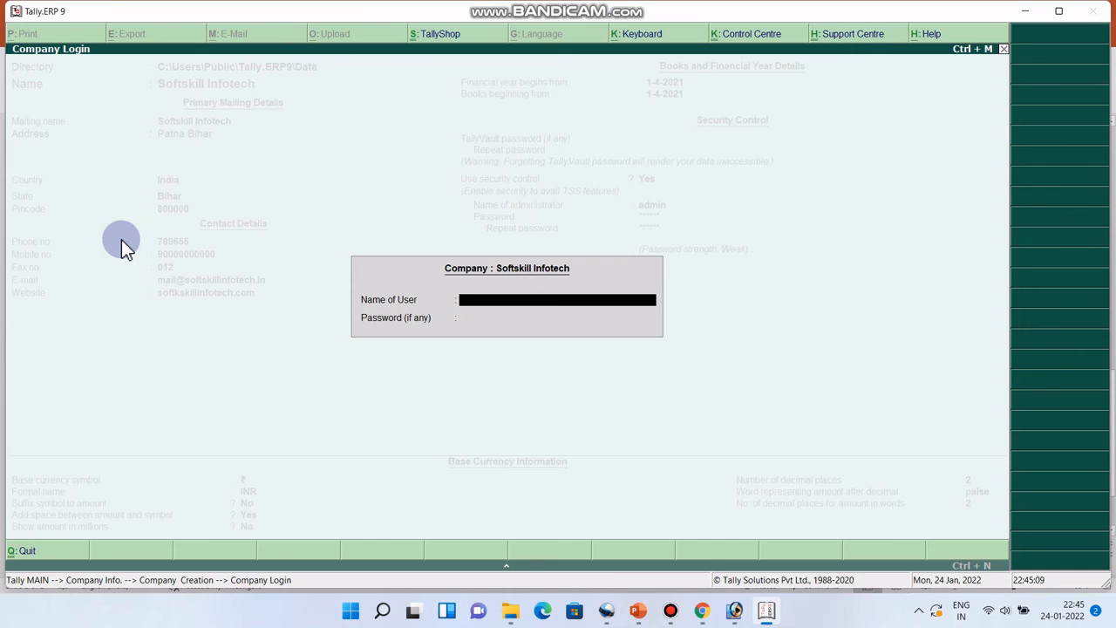
# Log in to Softskill Infotech with the administrator user name and password
pyautogui.write('admin')
pyautogui.press('Return')
pyautogui.write('******')
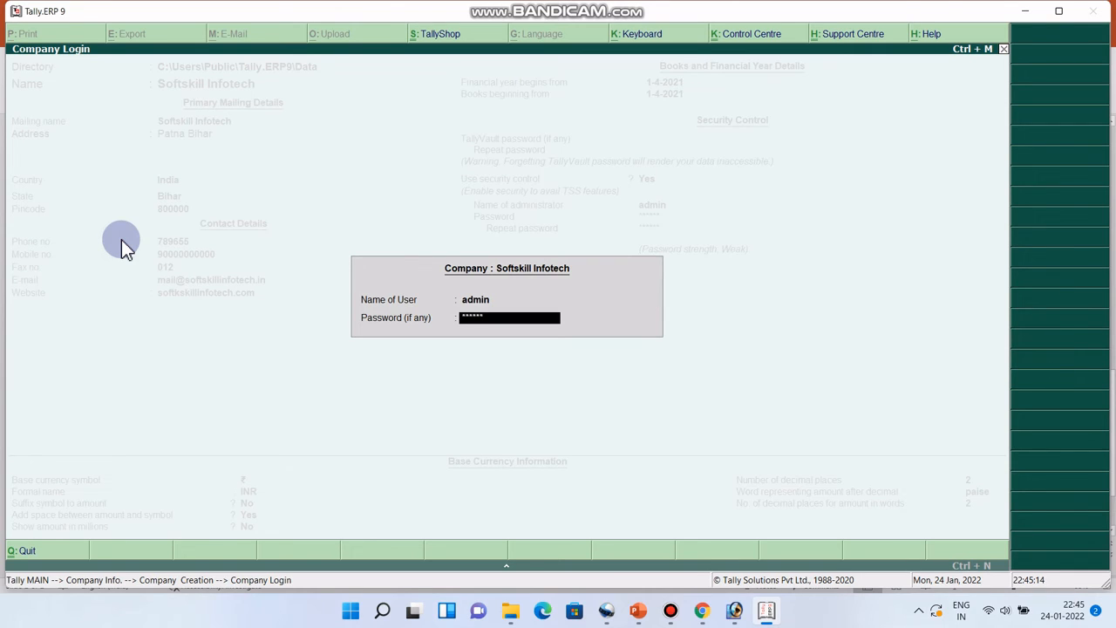
pyautogui.press('Return')
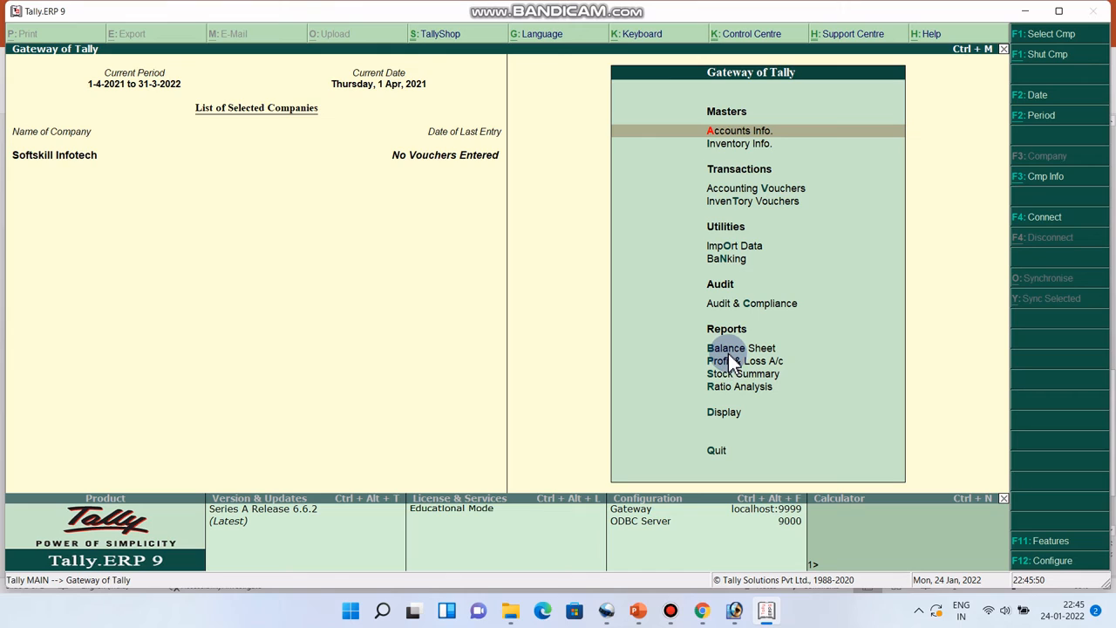
pyautogui.click(723, 419)
pyautogui.click(723, 418)
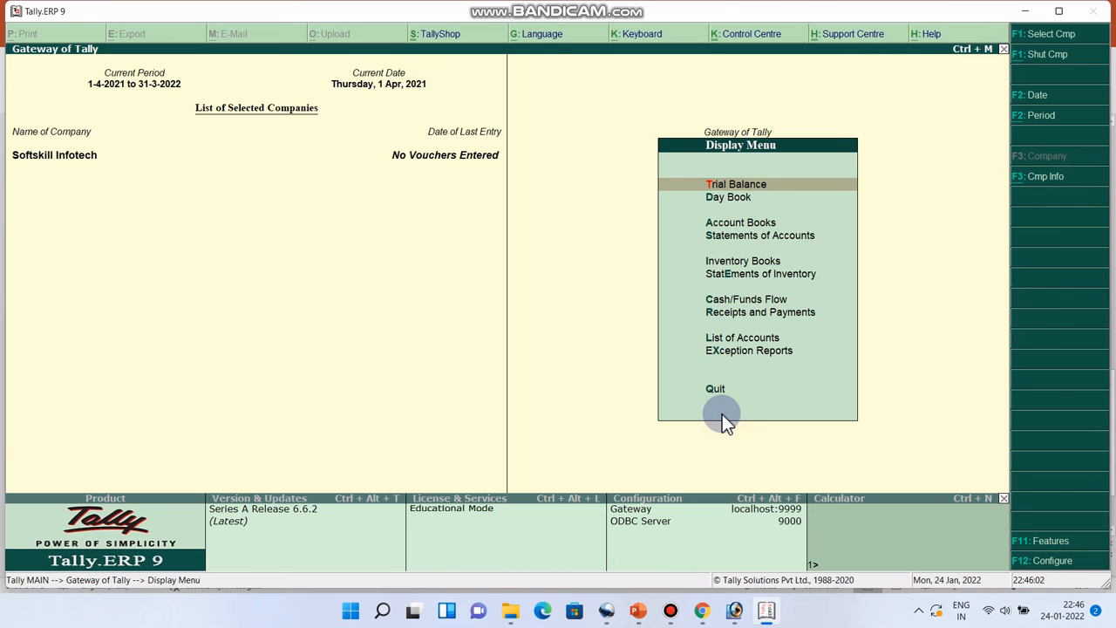
pyautogui.press('Escape')
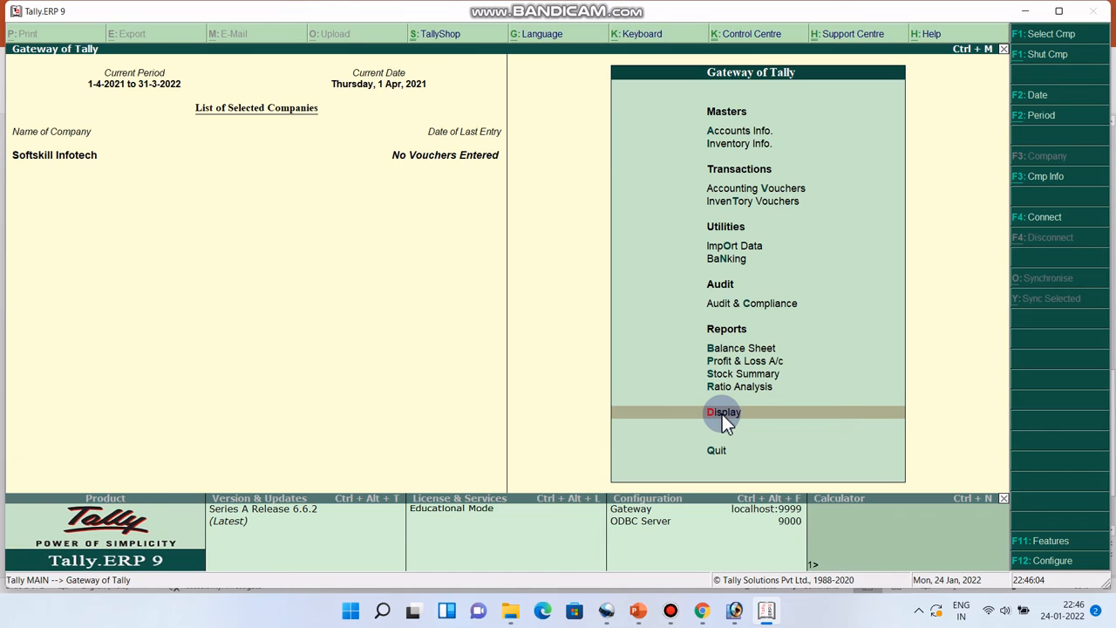